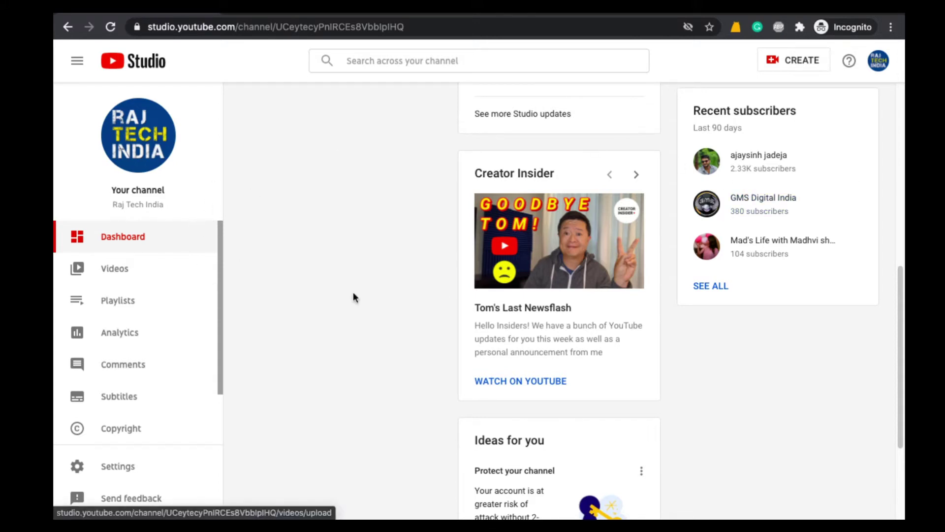
# Open the Copyright section from the sidebar to view the Matches list.
pyautogui.scroll(-2, 162, 295)
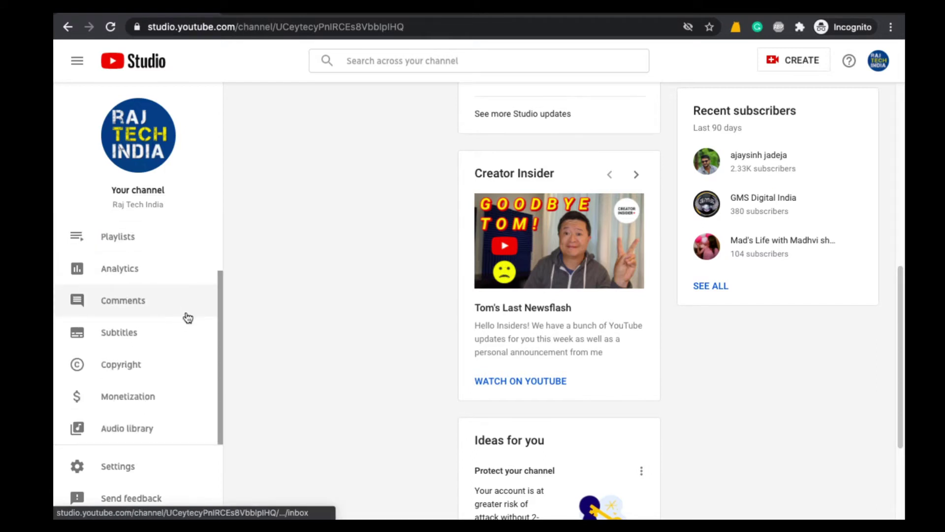
pyautogui.click(122, 372)
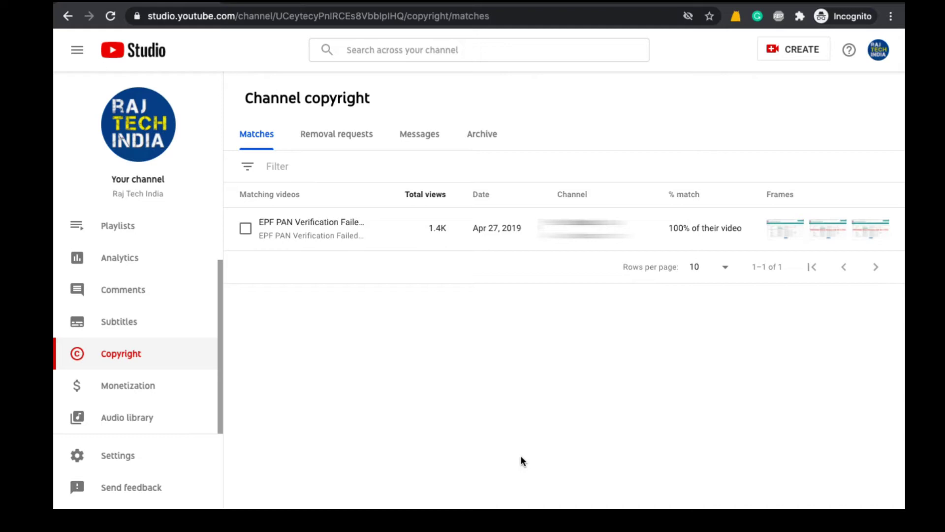
# Select the 'EPF PAN Verification Failed' match and begin a removal request for it.
pyautogui.click(245, 228)
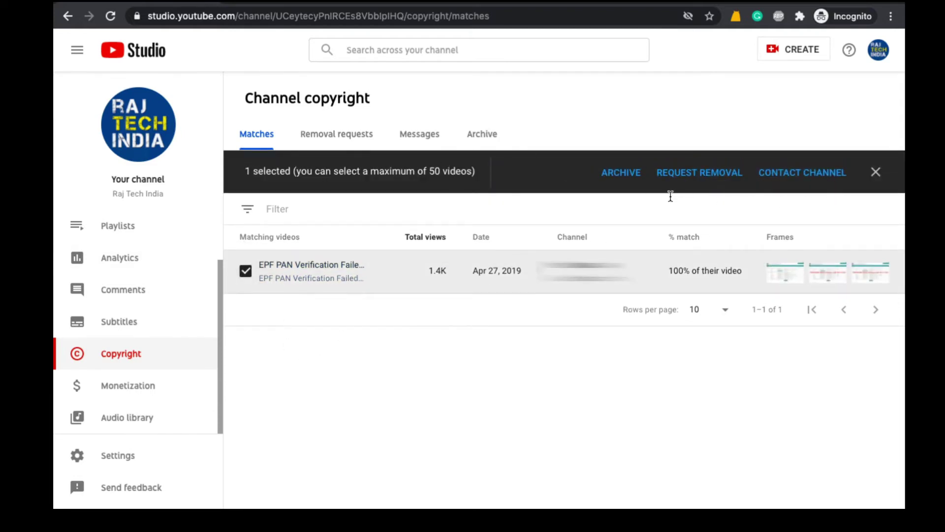
pyautogui.click(710, 175)
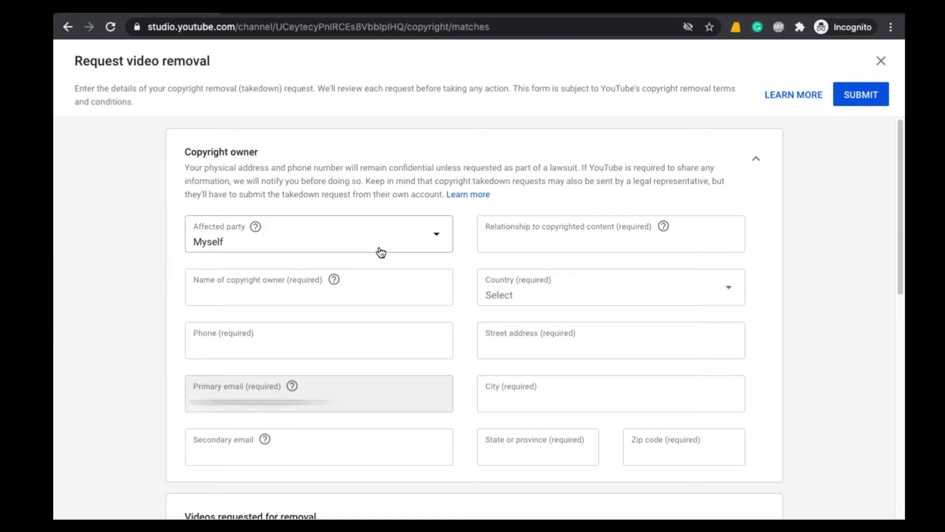
pyautogui.click(381, 252)
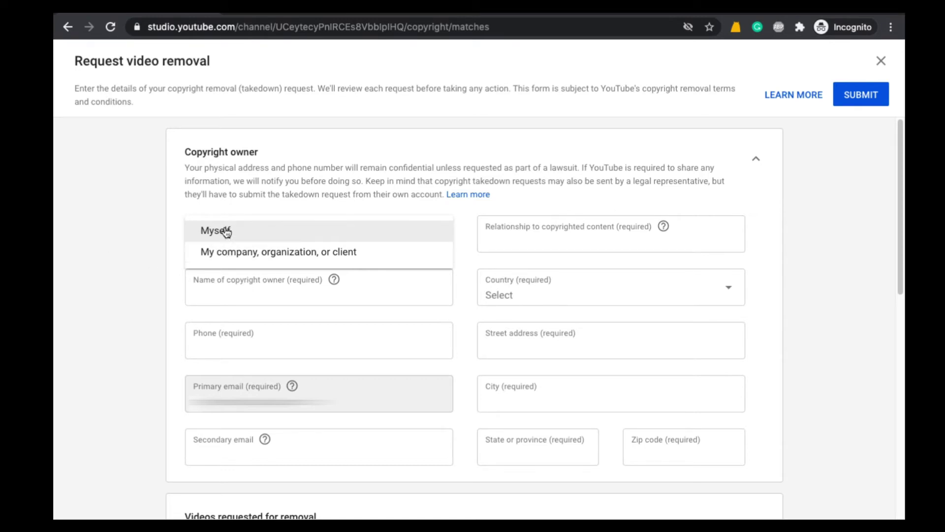
# Keep Myself as the affected party and enter Owner as the relationship to the content.
pyautogui.click(226, 232)
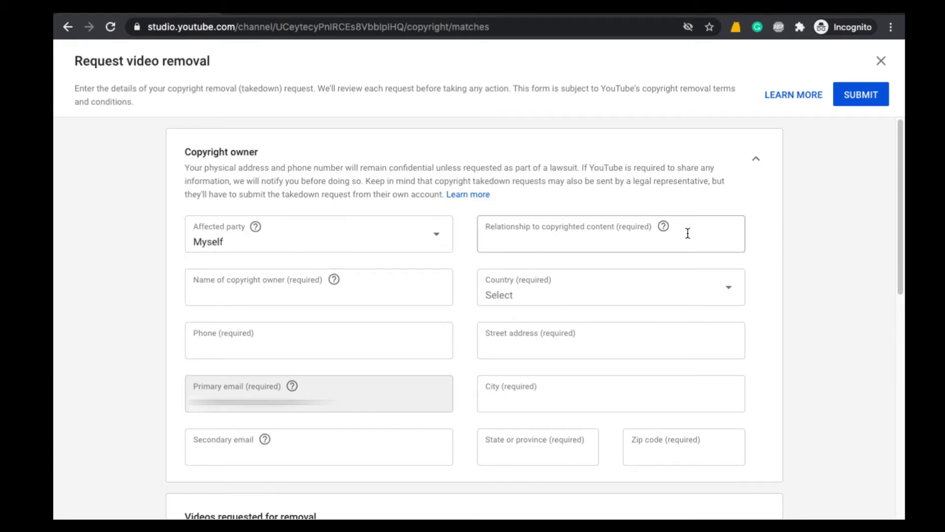
pyautogui.click(586, 240)
pyautogui.write('Owner')
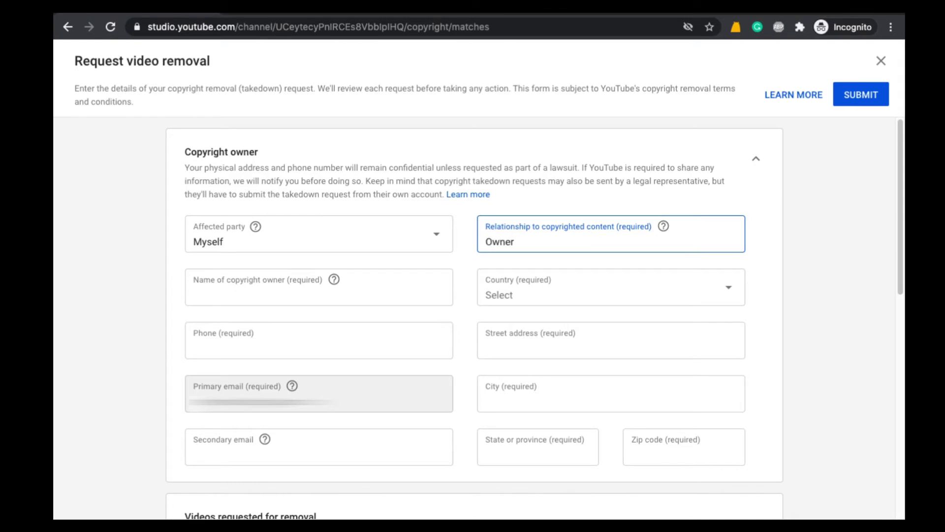
pyautogui.click(73, 326)
# Go through the owner's name, phone, street address, city, state and zip code fields.
pyautogui.scroll(-1, 246, 305)
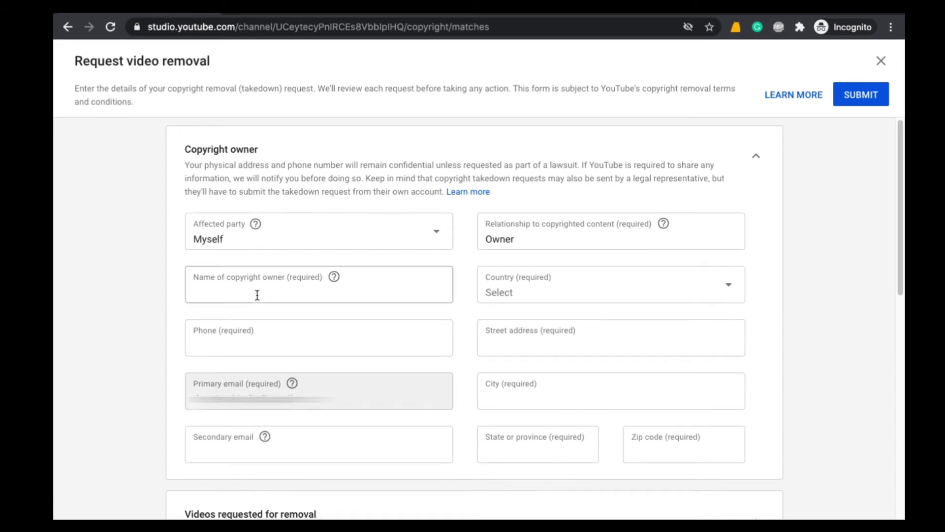
pyautogui.scroll(-1, 267, 289)
pyautogui.click(253, 266)
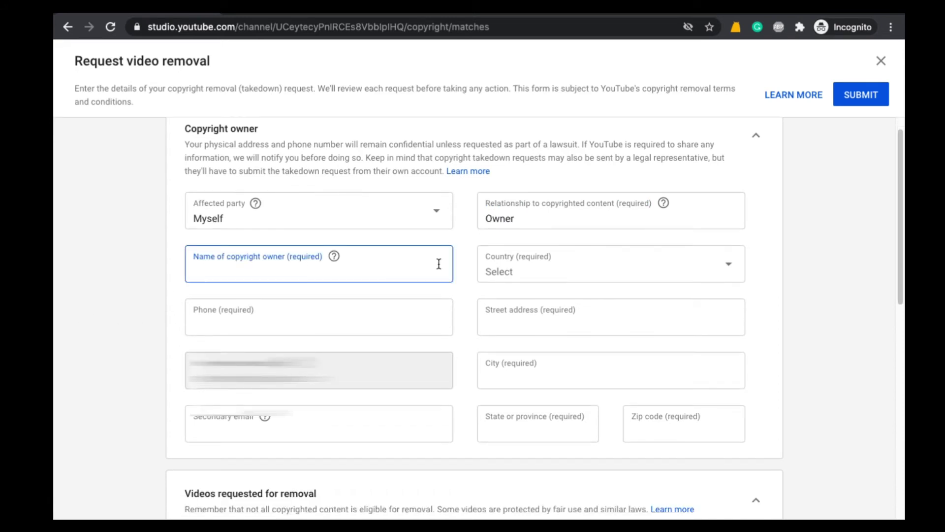
pyautogui.scroll(-1, 635, 268)
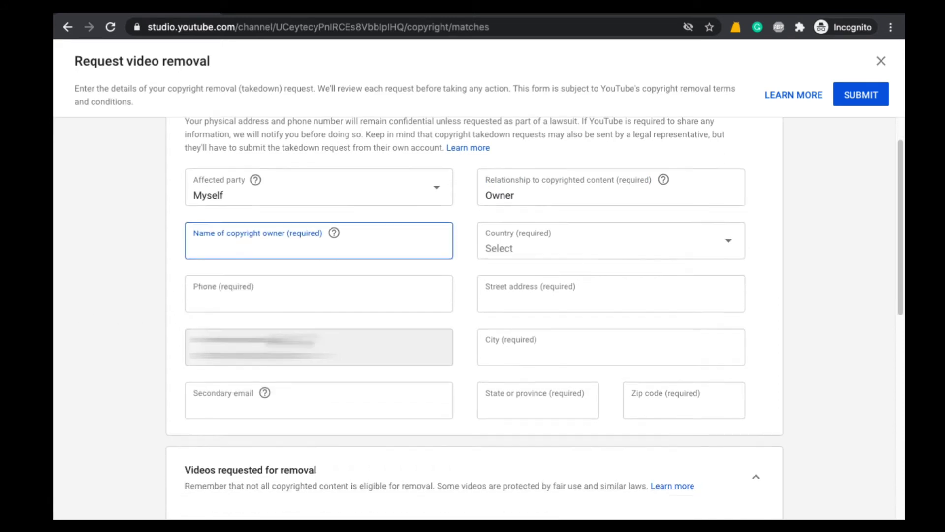
pyautogui.click(277, 271)
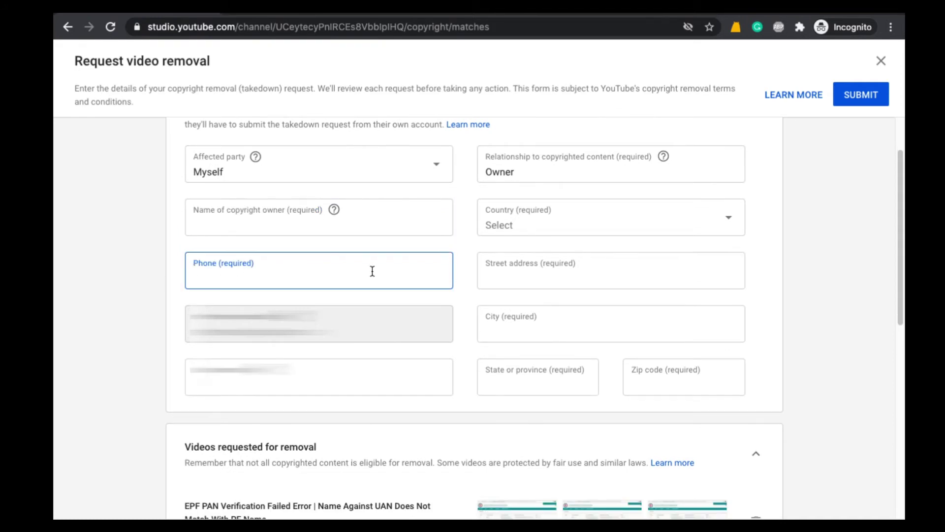
pyautogui.click(550, 263)
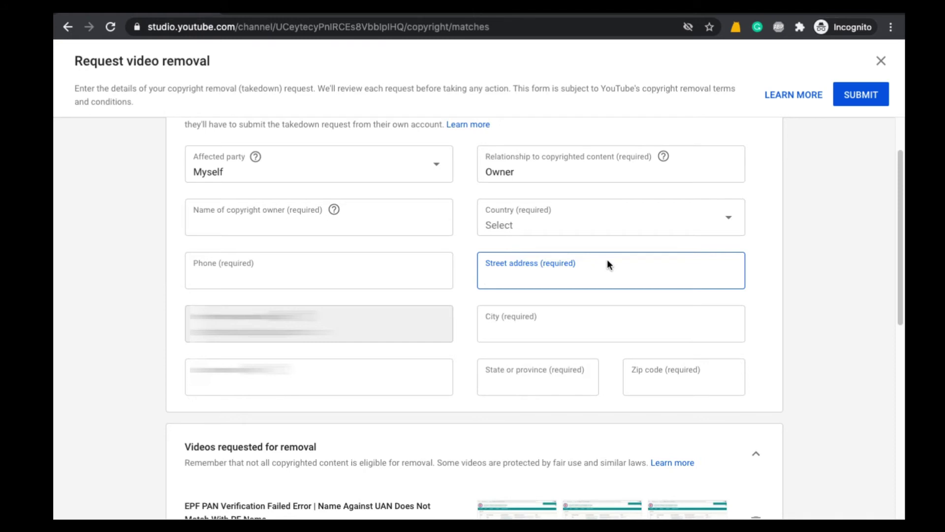
pyautogui.scroll(-1, 363, 356)
pyautogui.scroll(-3, 362, 356)
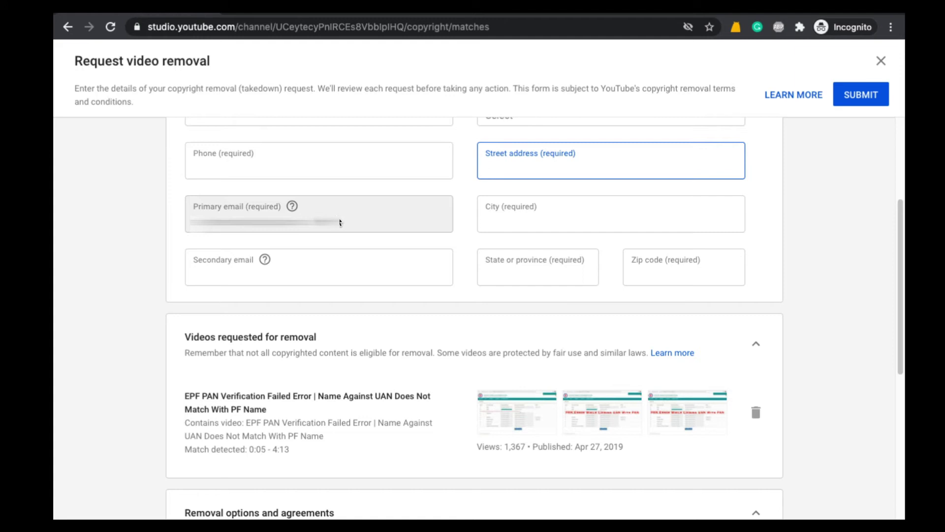
pyautogui.click(529, 207)
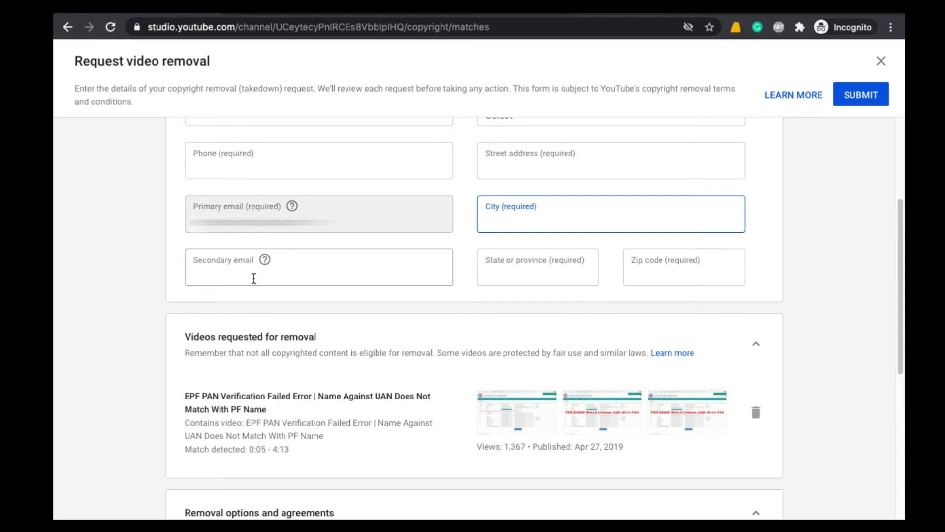
pyautogui.click(514, 268)
pyautogui.click(727, 270)
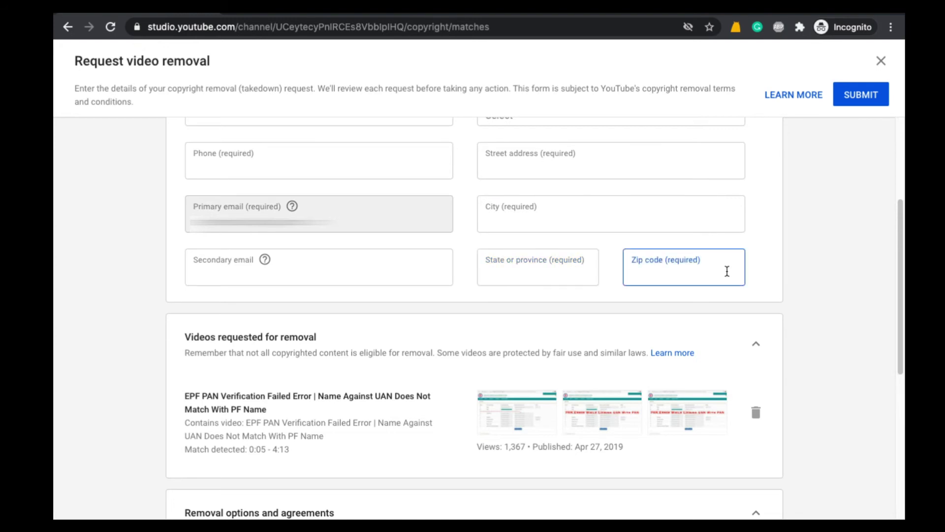
# Scroll down the form to the Removal options and agreements section.
pyautogui.scroll(-2, 724, 270)
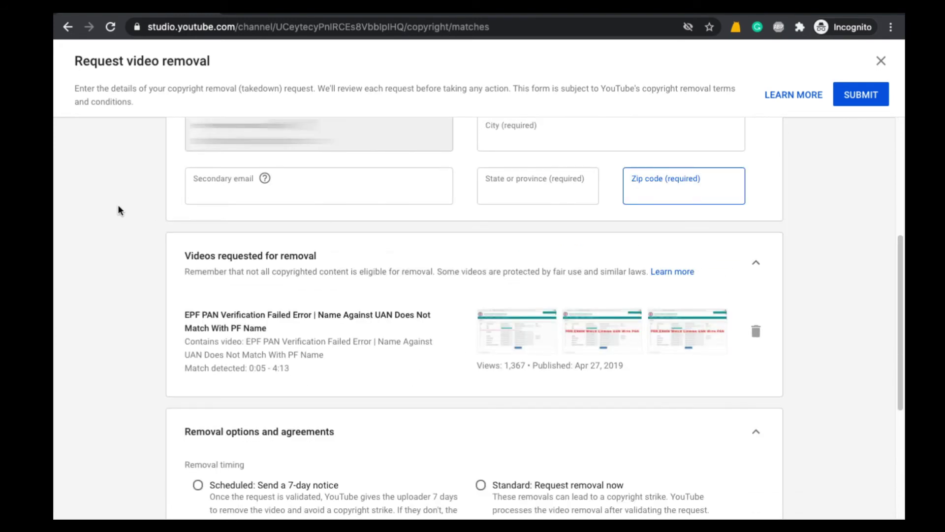
pyautogui.scroll(-1, 733, 244)
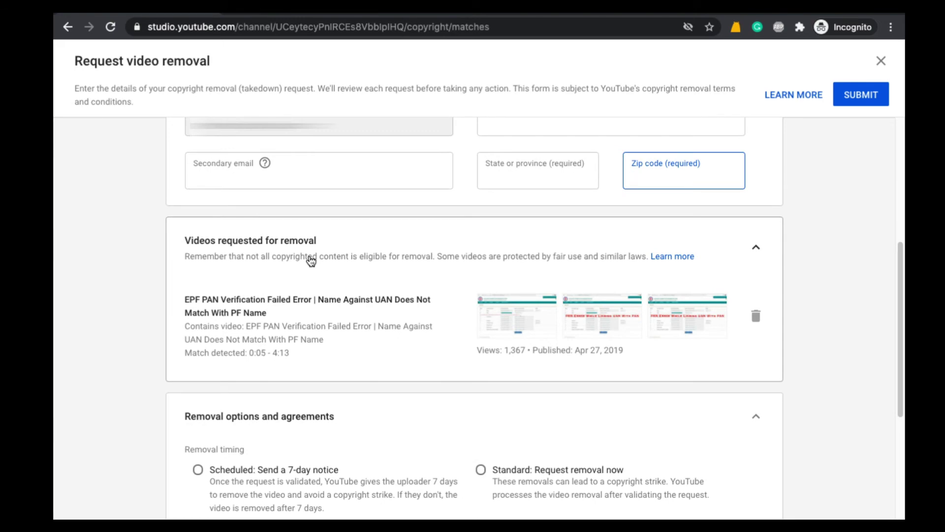
pyautogui.scroll(-1, 317, 270)
pyautogui.scroll(-5, 317, 270)
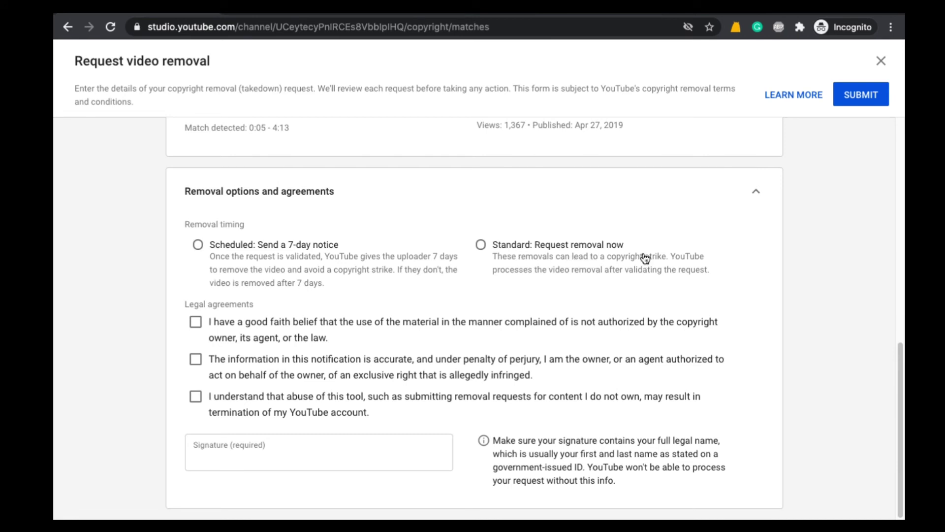
# Choose Standard immediate removal, tick all three legal agreements, and move to the Signature field.
pyautogui.click(481, 244)
pyautogui.click(196, 321)
pyautogui.click(196, 359)
pyautogui.click(194, 396)
pyautogui.click(232, 446)
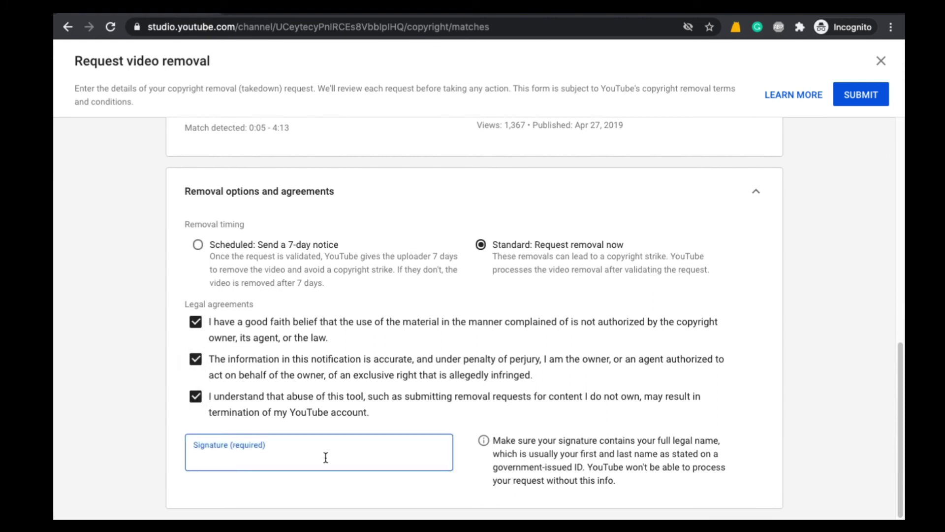
pyautogui.scroll(15, 843, 417)
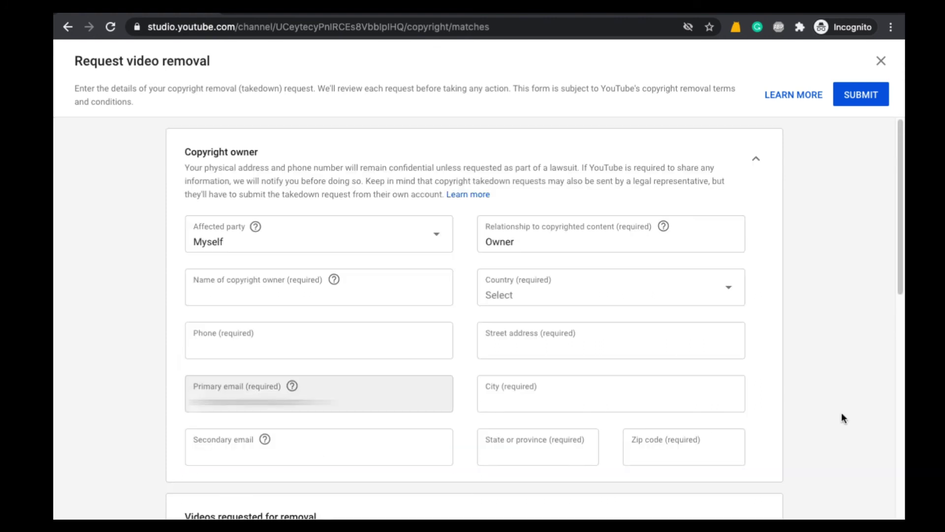